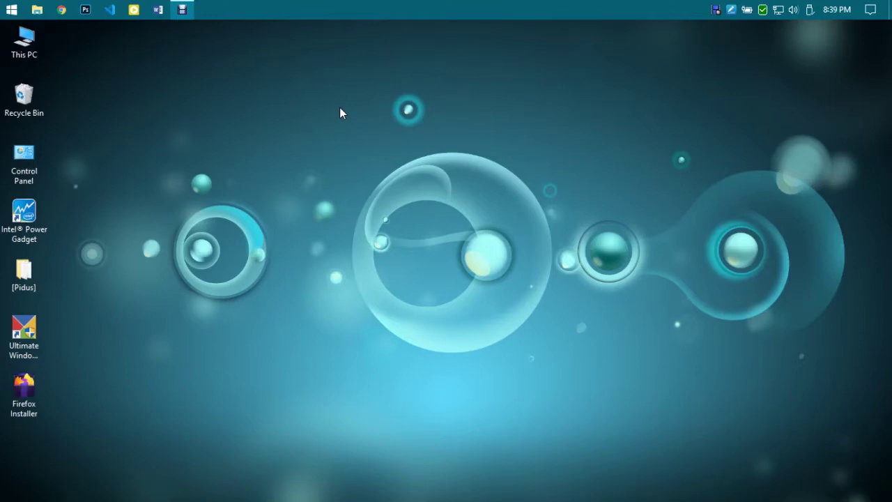
{"action": "right_click", "coordinate": [62, 13]}
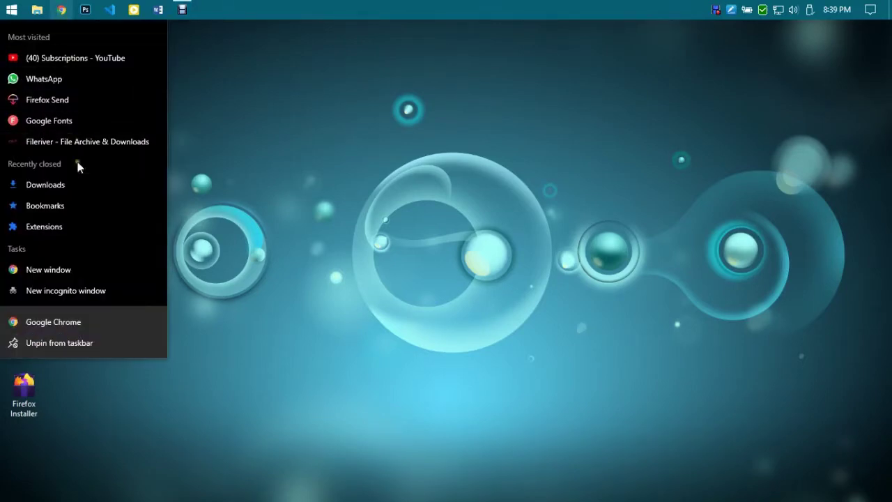
{"action": "left_click", "coordinate": [82, 291]}
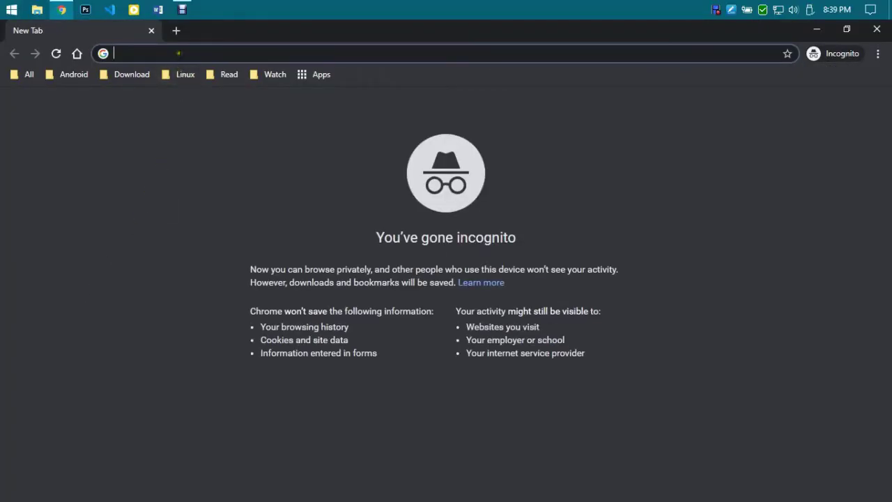
{"action": "right_click", "coordinate": [180, 53]}
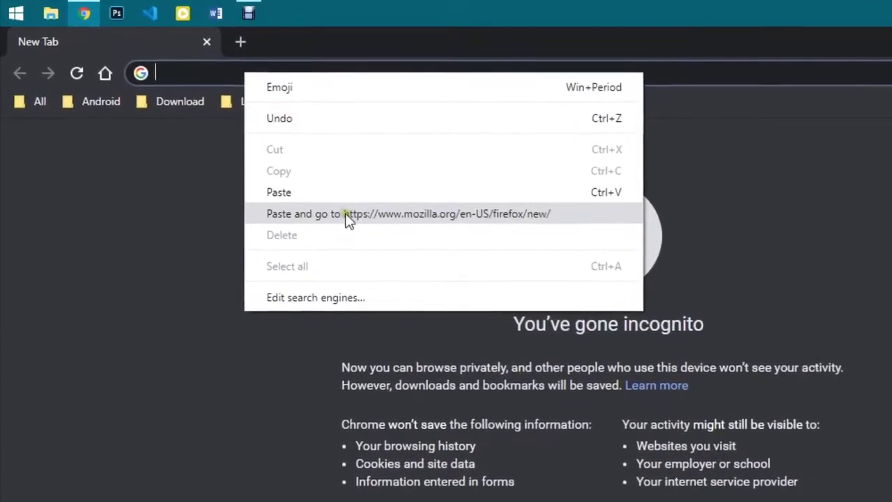
{"action": "left_click", "coordinate": [347, 214]}
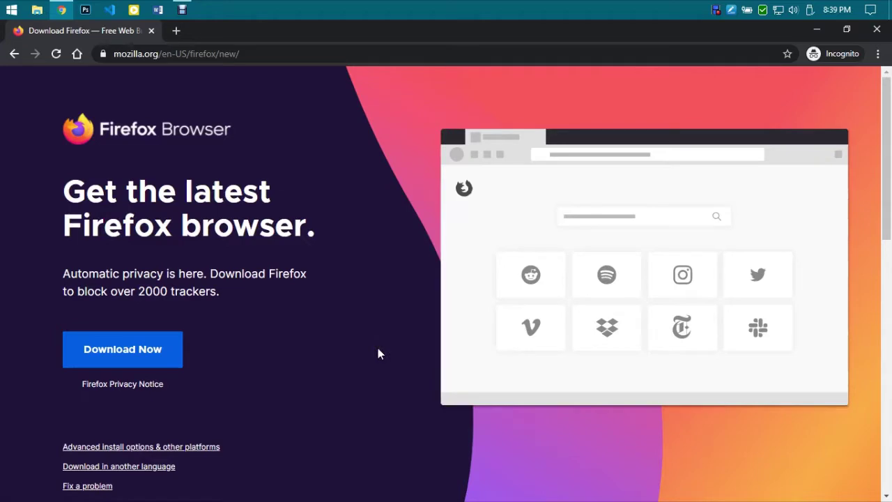
- Download the Firefox Installer application to the Desktop folder and minimize the browser window
{"action": "left_click", "coordinate": [148, 351]}
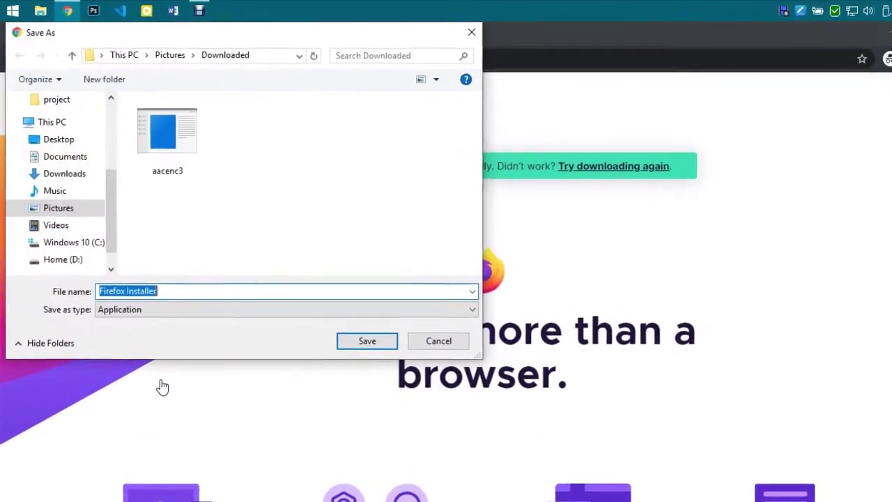
{"action": "left_click", "coordinate": [81, 139]}
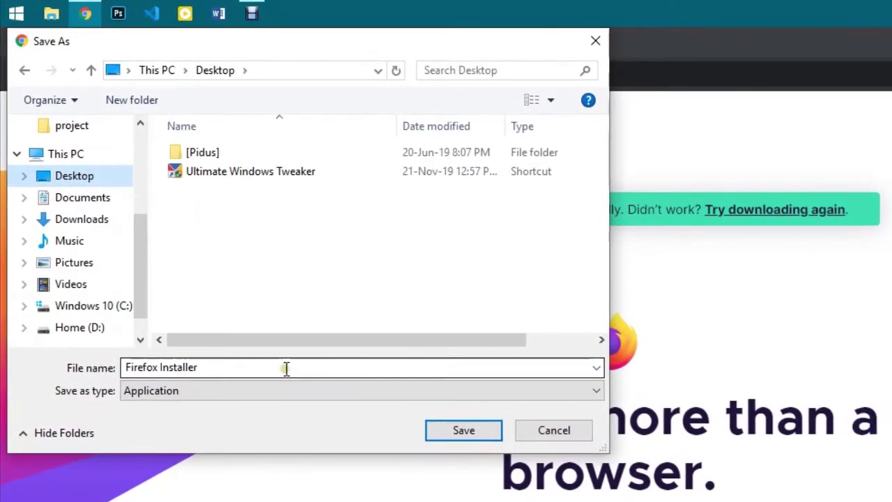
{"action": "left_click", "coordinate": [453, 429]}
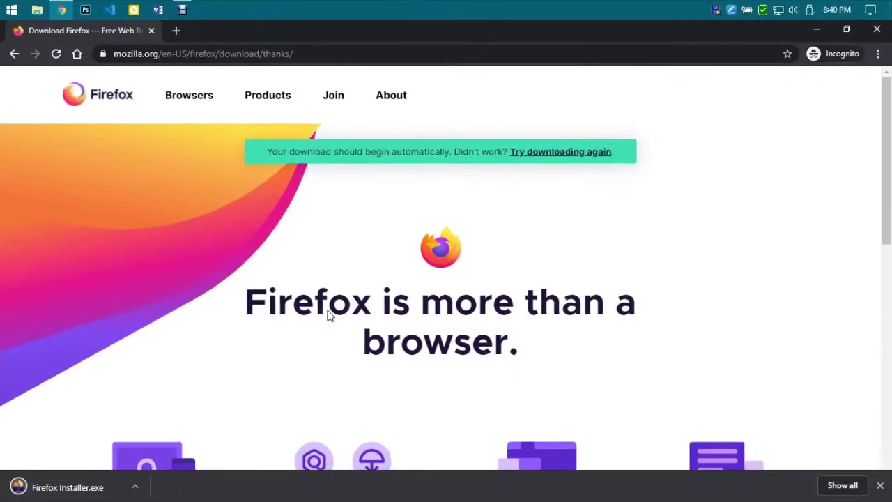
{"action": "left_click", "coordinate": [823, 30]}
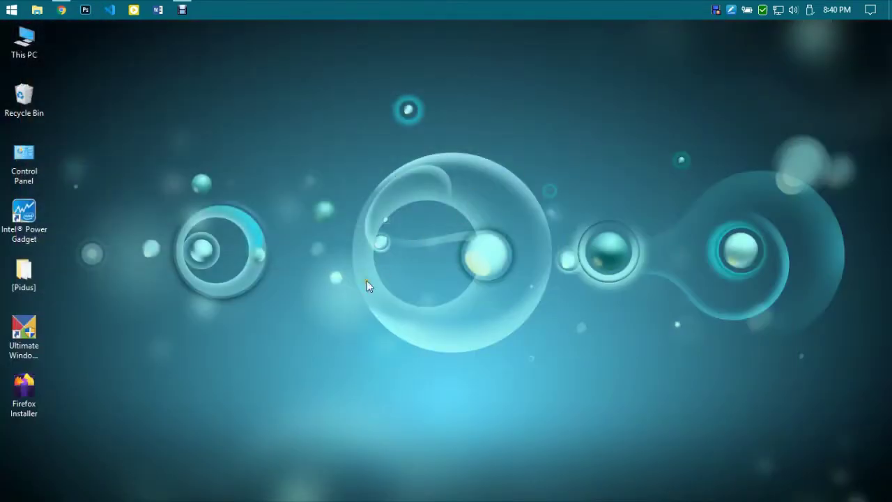
- Run the Firefox Installer from the desktop and re-install Firefox with restoring default settings and removing old add-ons enabled
{"action": "left_click", "coordinate": [28, 394]}
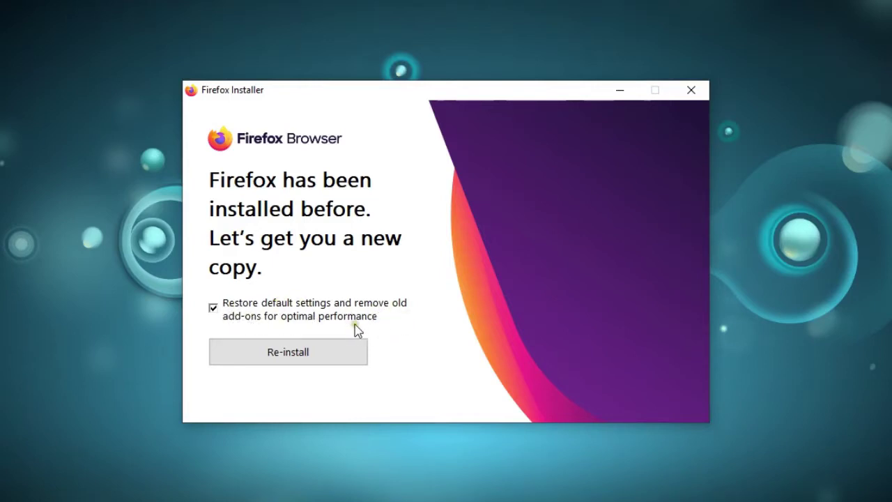
{"action": "left_click", "coordinate": [215, 310]}
{"action": "left_click", "coordinate": [214, 309]}
{"action": "left_click", "coordinate": [346, 355]}
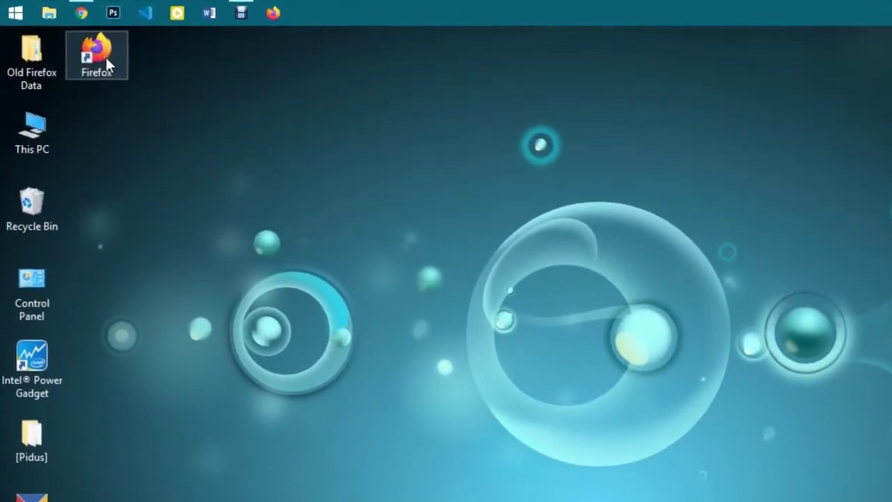
- Launch Firefox from its desktop shortcut, skip the Join Firefox prompt to start browsing, and open the Firefox Sync sign-in page
{"action": "double_click", "coordinate": [106, 58]}
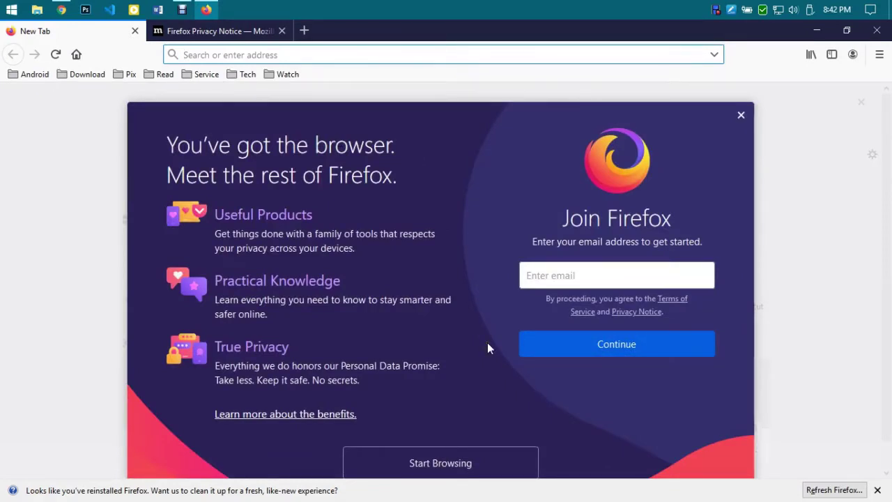
{"action": "left_click", "coordinate": [488, 461]}
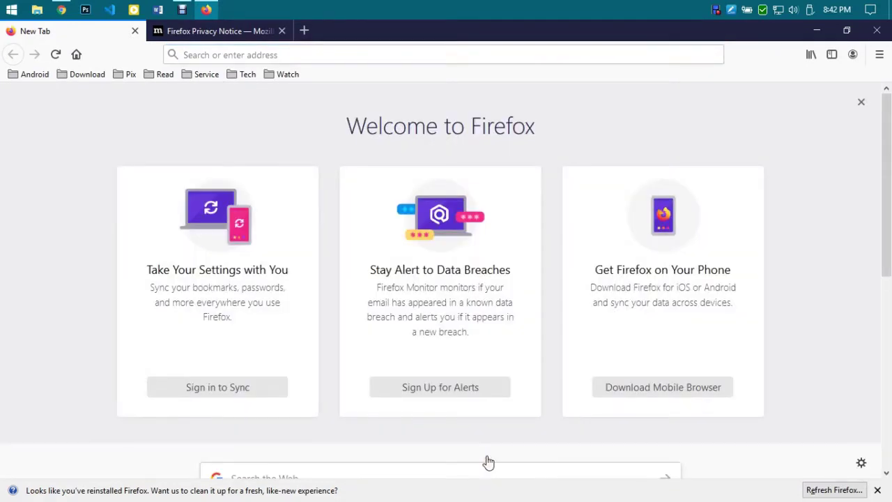
{"action": "scroll", "coordinate": [251, 428], "scroll_direction": "down", "scroll_amount": 5}
{"action": "scroll", "coordinate": [251, 428], "scroll_direction": "up", "scroll_amount": 5}
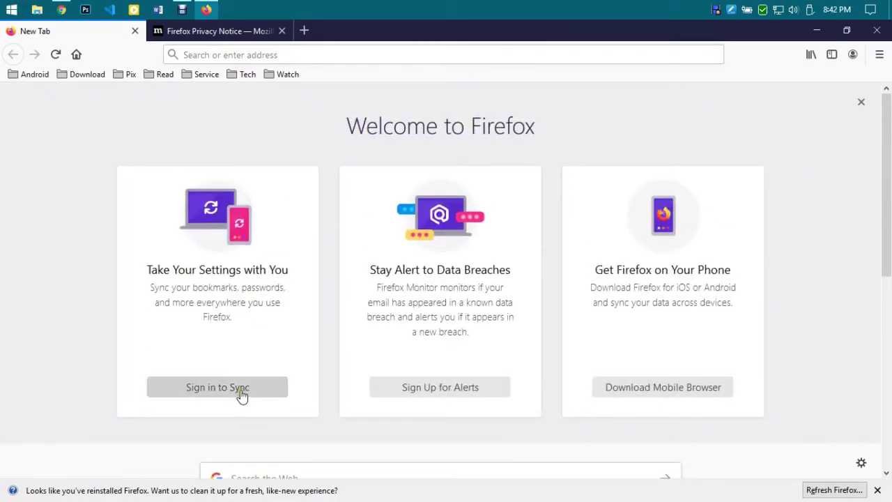
{"action": "left_click", "coordinate": [242, 394]}
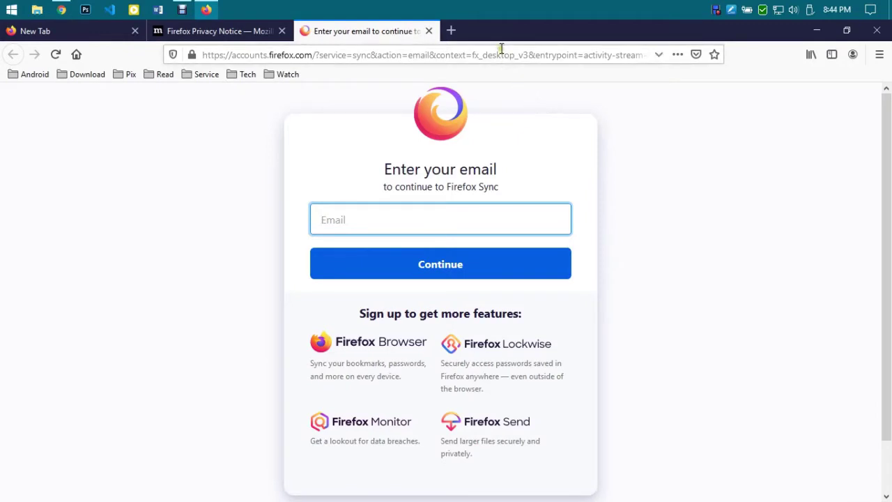
- Go to duckduckgo.com in place of the sign-in page and search for "firefox"
{"action": "left_click", "coordinate": [501, 48]}
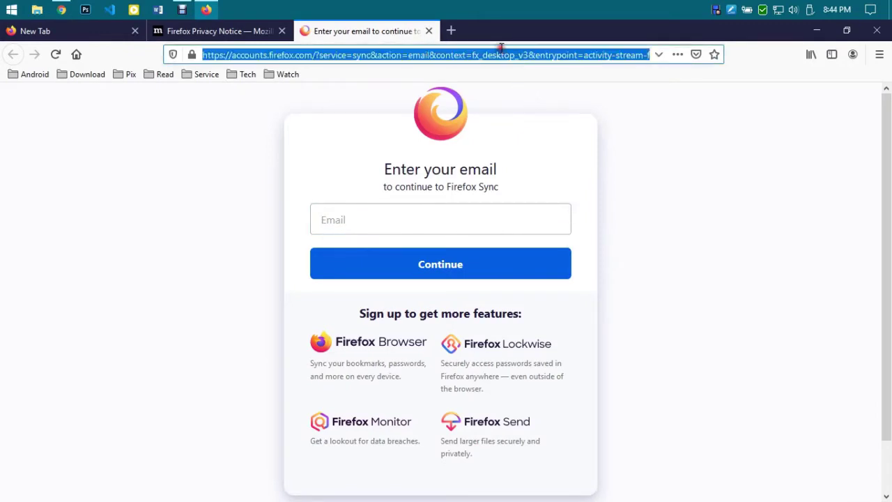
{"action": "type", "text": "duckdu"}
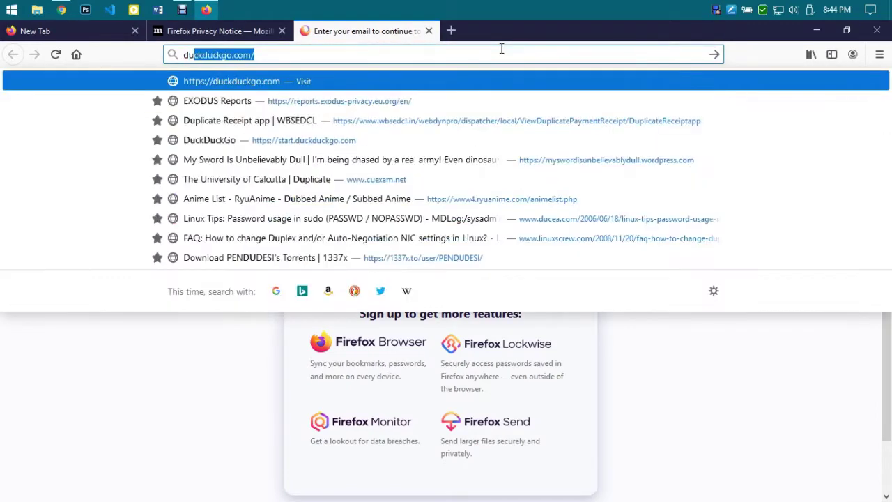
{"action": "type", "text": "ck"}
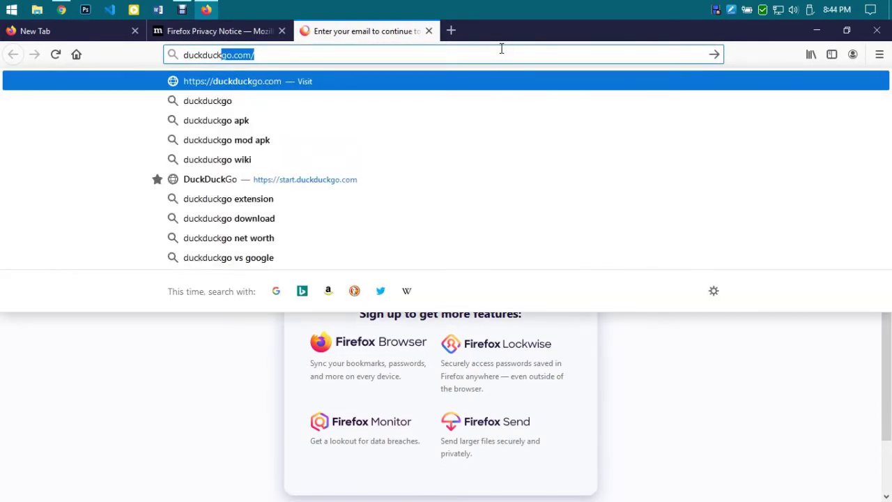
{"action": "key", "text": "Return"}
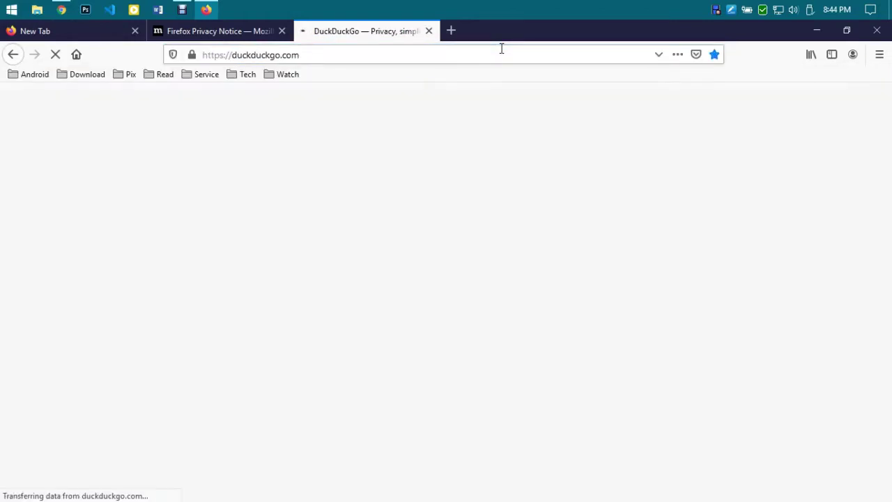
{"action": "type", "text": "firefox"}
{"action": "key", "text": "Return"}
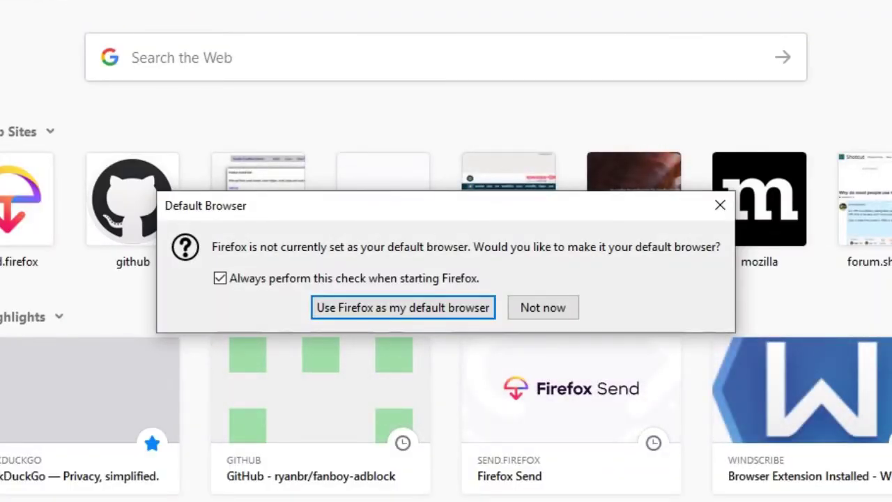
- Accept making Firefox the default browser, choose Firefox as the default web browser in Windows Settings, and close Settings
{"action": "left_click", "coordinate": [434, 308]}
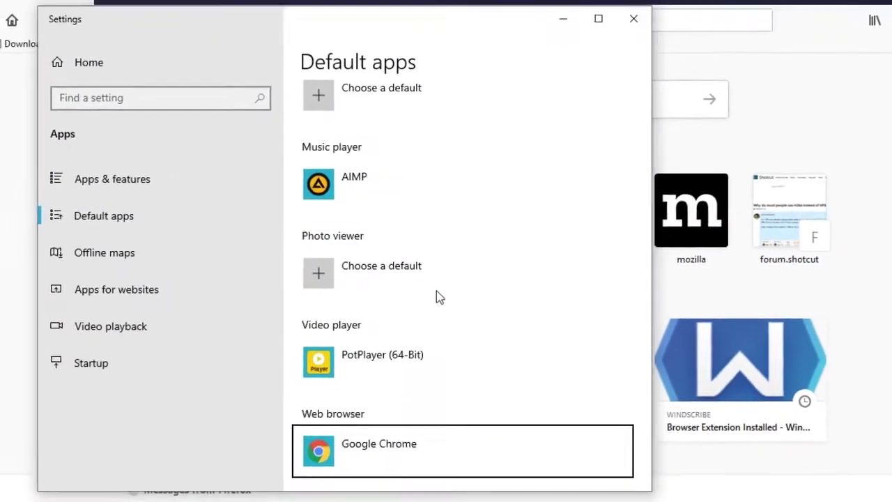
{"action": "scroll", "coordinate": [436, 296], "scroll_direction": "down", "scroll_amount": 1}
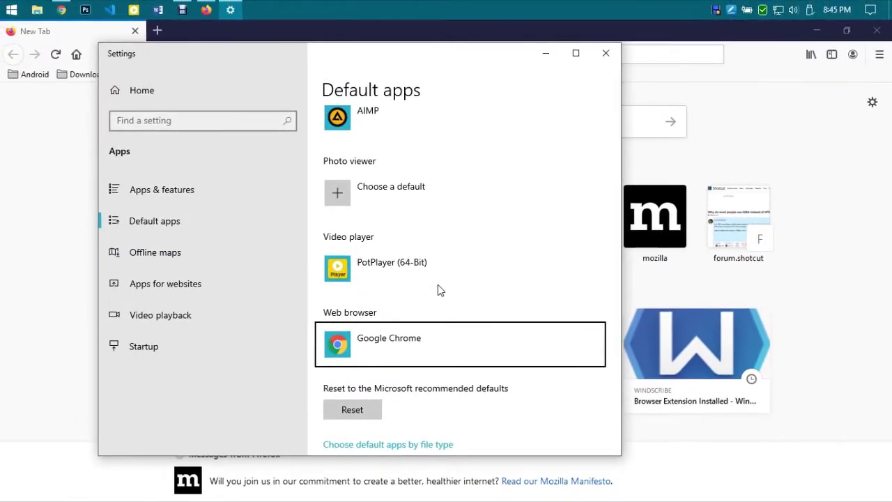
{"action": "scroll", "coordinate": [439, 291], "scroll_direction": "down", "scroll_amount": 1}
{"action": "left_click", "coordinate": [428, 295]}
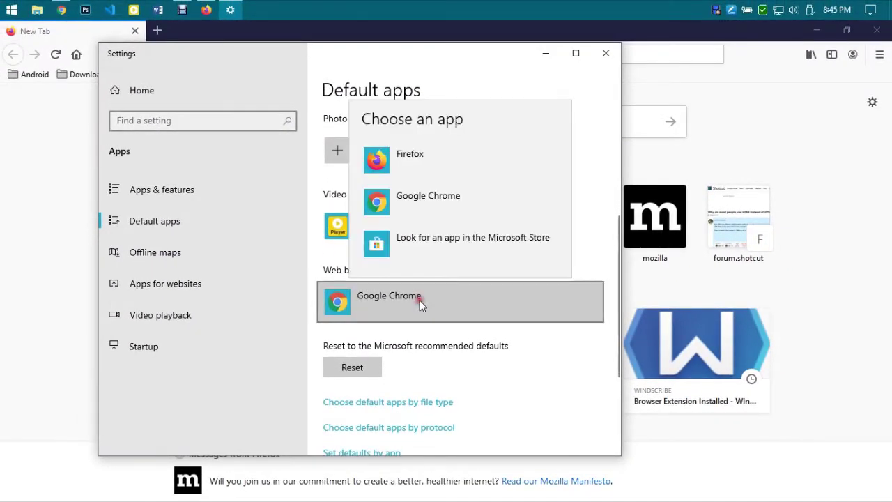
{"action": "left_click", "coordinate": [423, 172]}
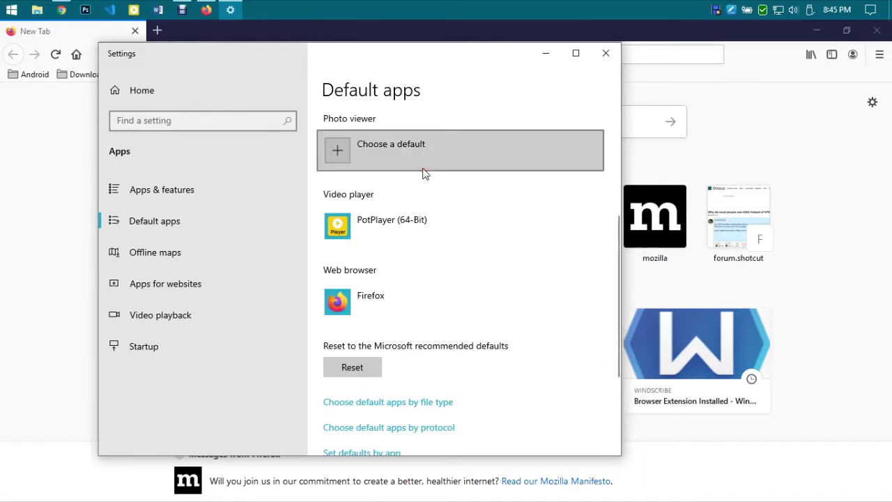
{"action": "left_click", "coordinate": [604, 54]}
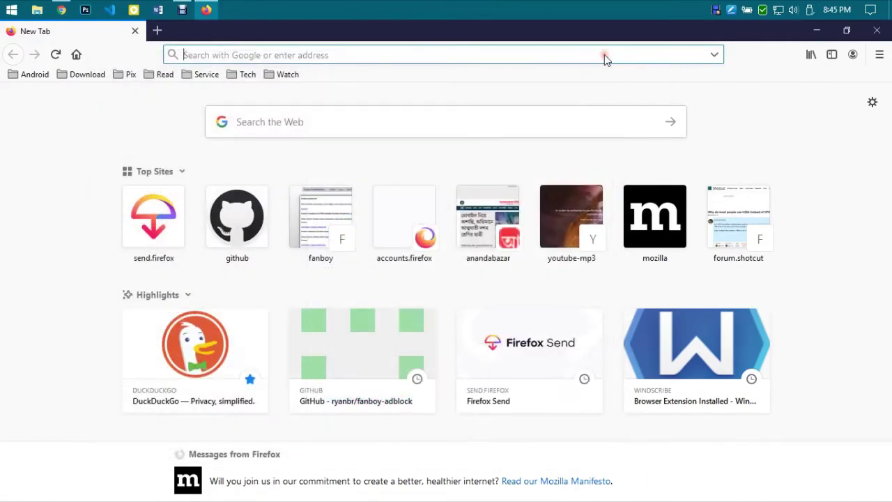
- Load the copied Firefox download page and review its advanced install options and other platforms, closing the overlay when done
{"action": "right_click", "coordinate": [199, 54]}
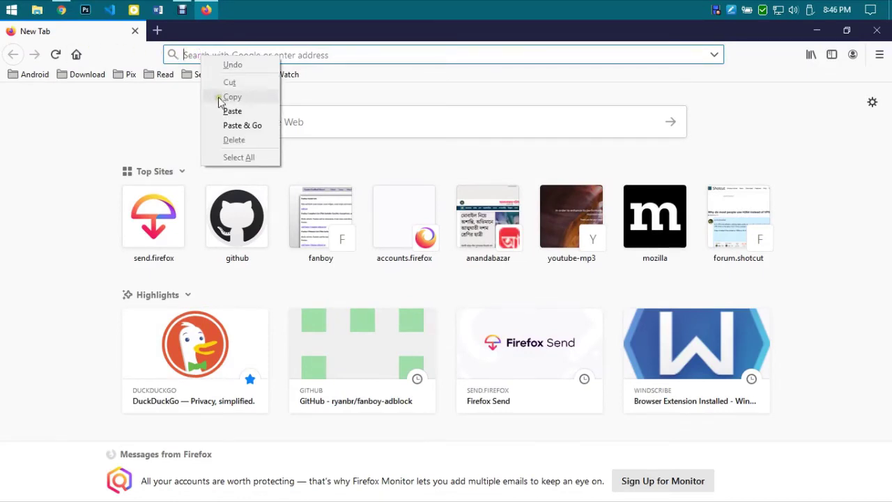
{"action": "left_click", "coordinate": [237, 125]}
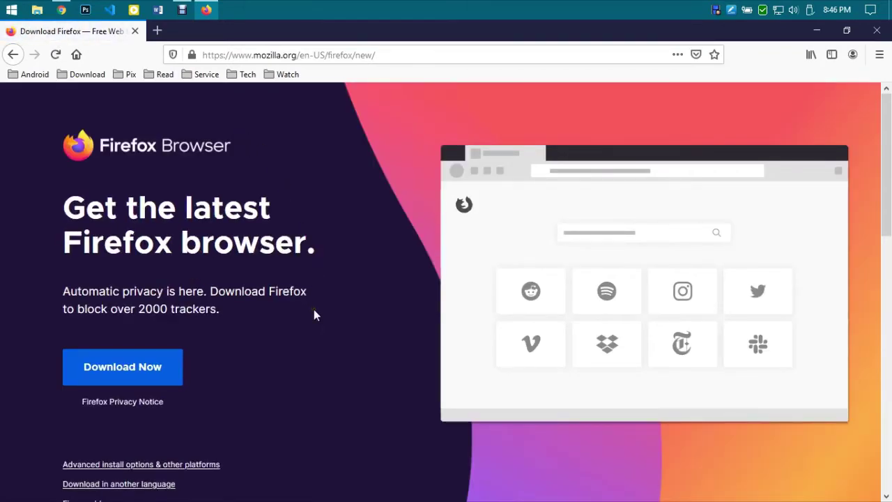
{"action": "scroll", "coordinate": [314, 310], "scroll_direction": "down", "scroll_amount": 3}
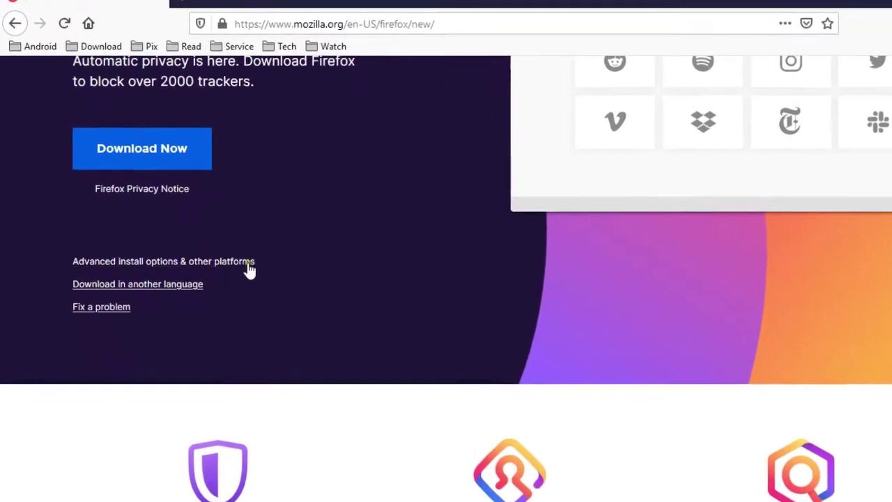
{"action": "left_click", "coordinate": [245, 262]}
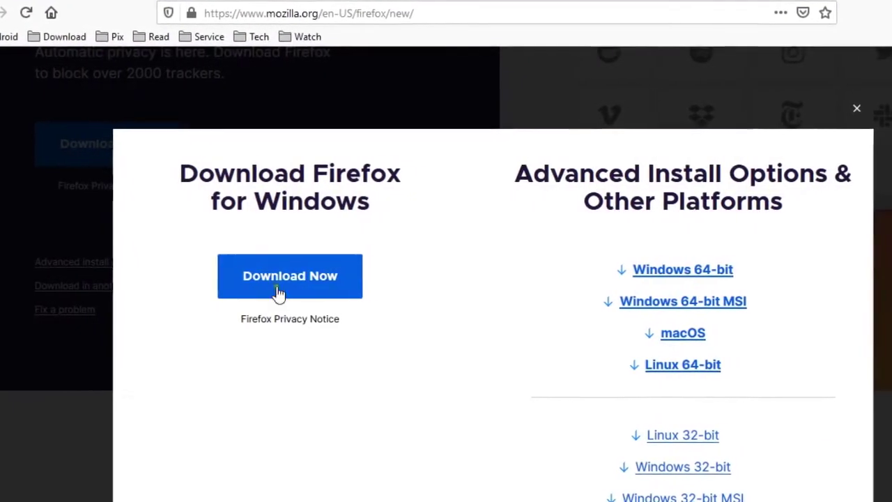
{"action": "scroll", "coordinate": [472, 362], "scroll_direction": "down", "scroll_amount": 2}
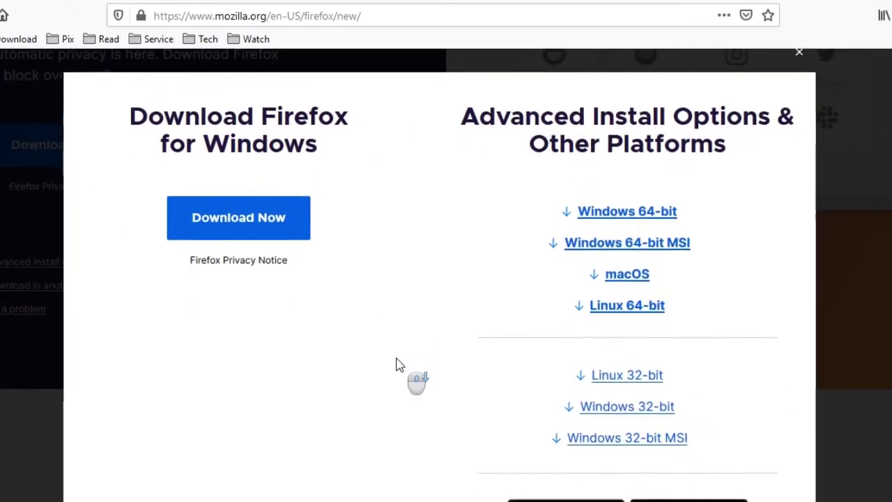
{"action": "scroll", "coordinate": [397, 363], "scroll_direction": "down", "scroll_amount": 3}
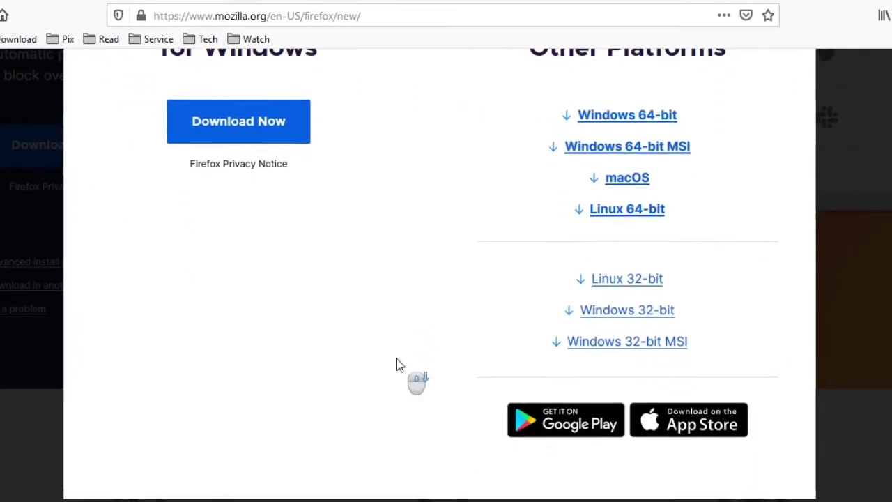
{"action": "scroll", "coordinate": [397, 364], "scroll_direction": "up", "scroll_amount": 1}
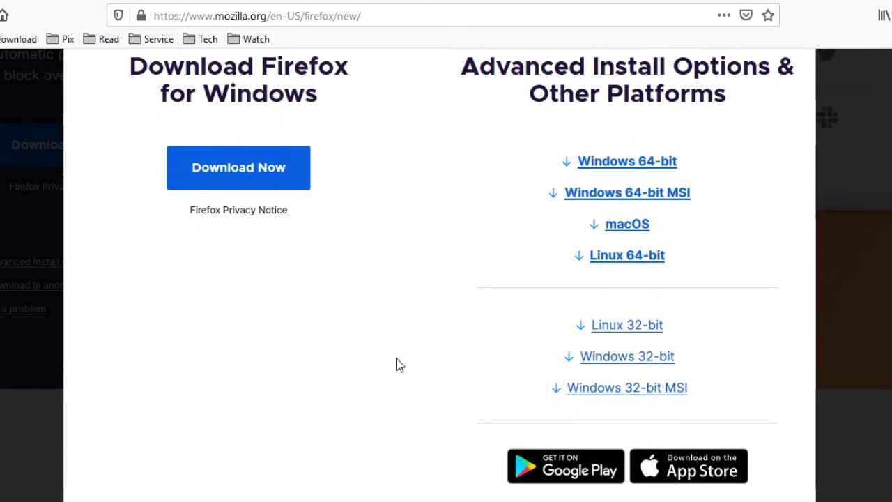
{"action": "key", "text": "Escape"}
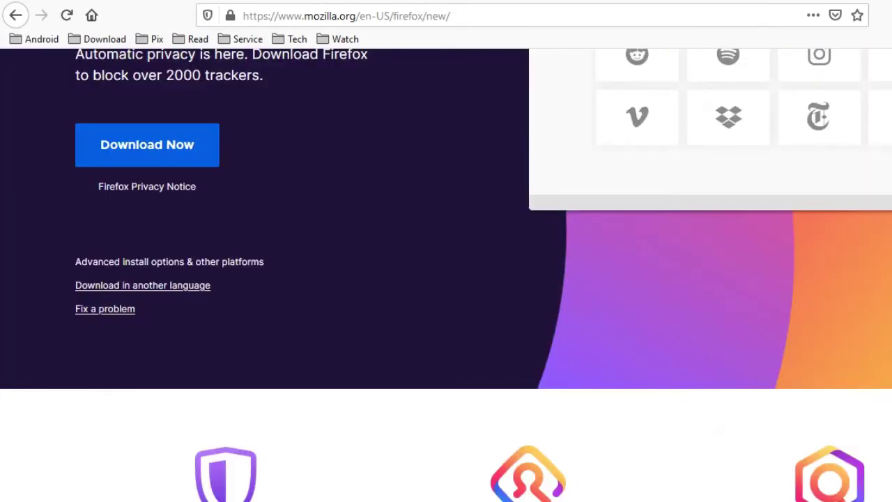
- Open the page for downloading Firefox in another language and view the help on which browser edition to download
{"action": "left_click", "coordinate": [177, 287]}
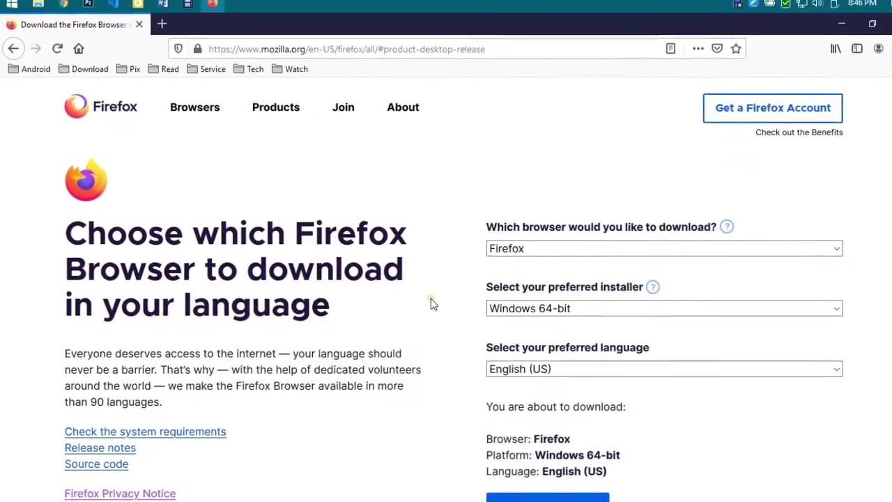
{"action": "scroll", "coordinate": [418, 296], "scroll_direction": "down", "scroll_amount": 2}
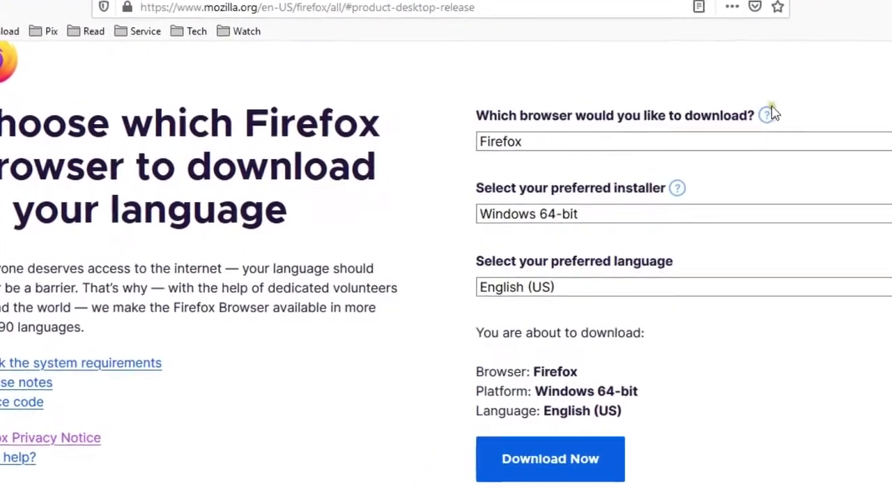
{"action": "left_click", "coordinate": [755, 119]}
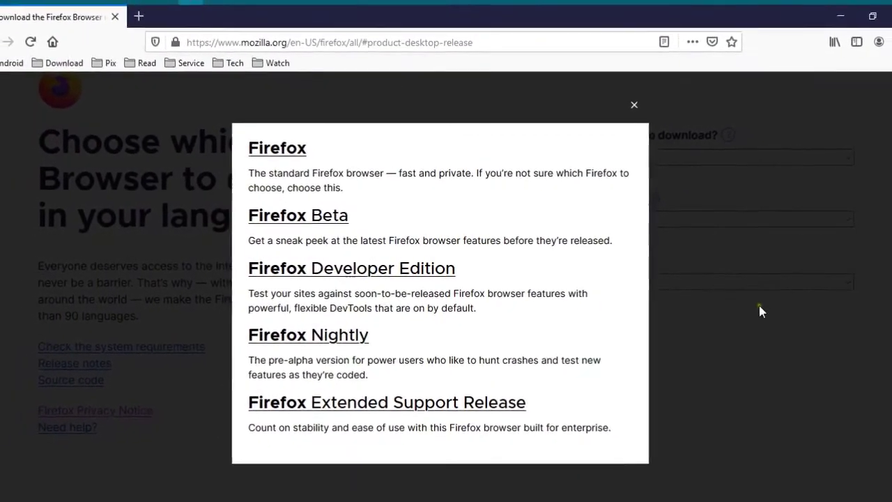
- Close the edition help, look through the downloadable browser editions, and view the help on installer types
{"action": "left_click", "coordinate": [756, 306]}
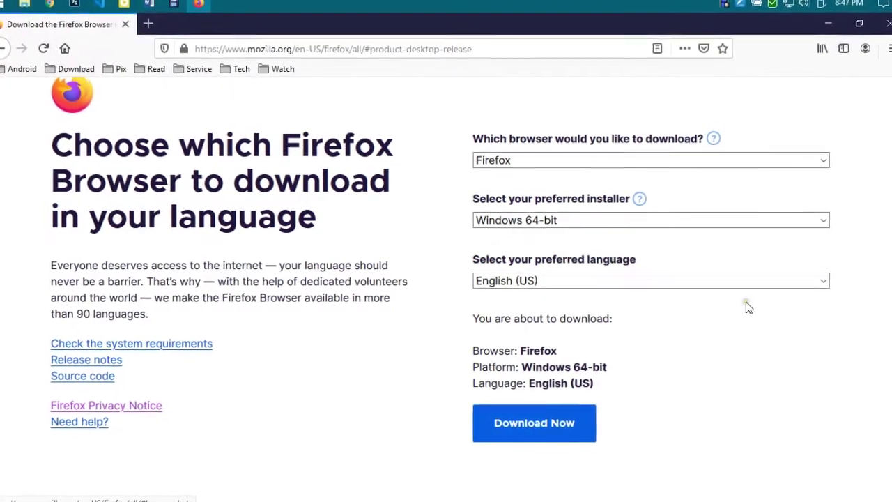
{"action": "left_click", "coordinate": [653, 163]}
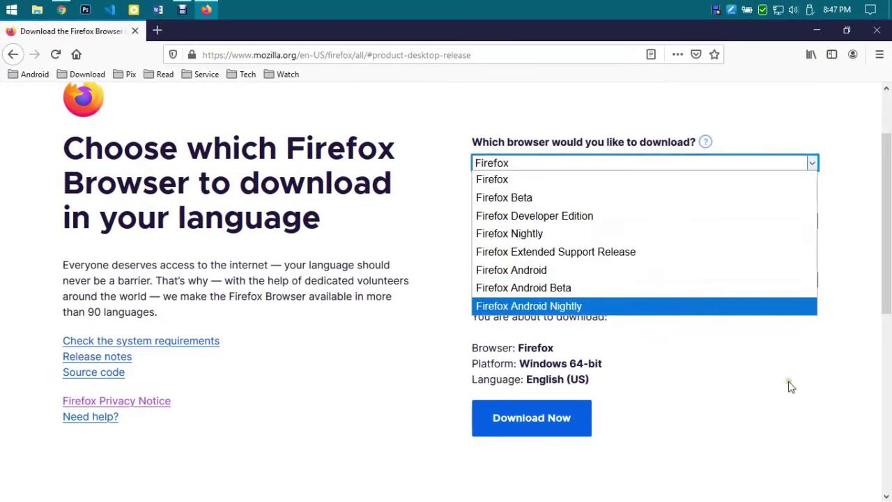
{"action": "left_click", "coordinate": [640, 200]}
{"action": "left_click", "coordinate": [640, 199]}
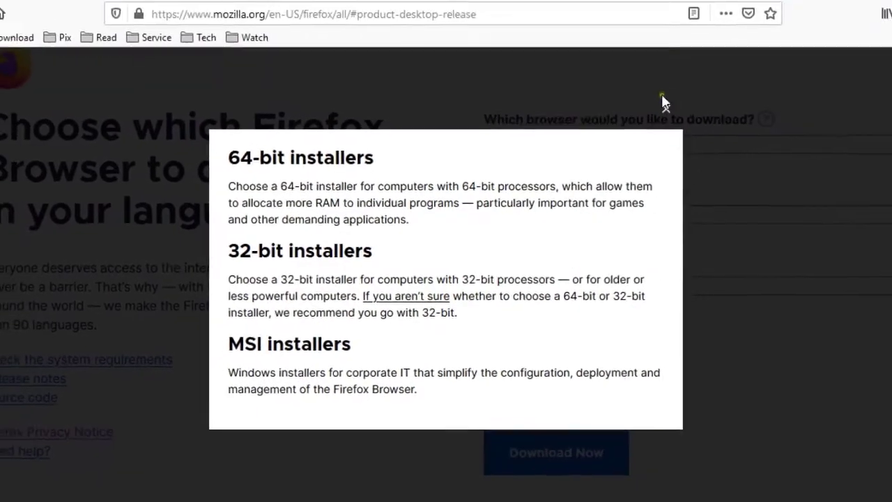
{"action": "left_click", "coordinate": [664, 103]}
- Review the available installer platforms and the full list of preferred languages, closing each list without choosing
{"action": "left_click", "coordinate": [721, 214]}
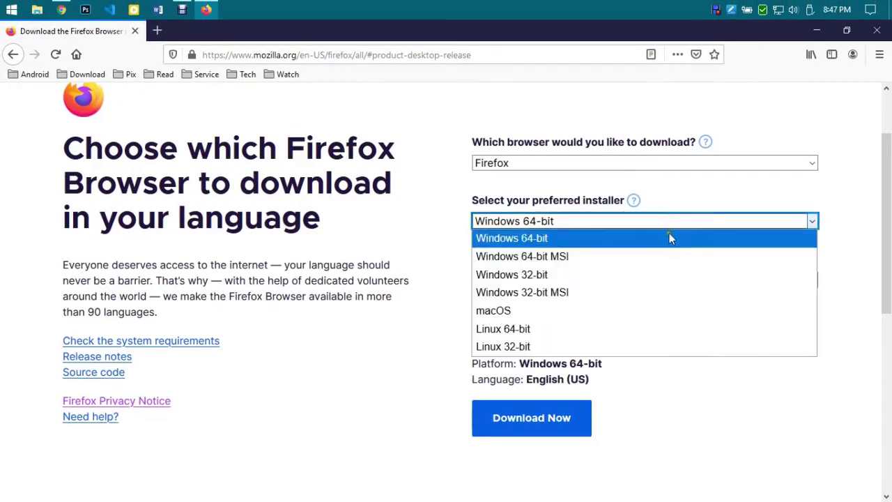
{"action": "left_click", "coordinate": [754, 396]}
{"action": "left_click", "coordinate": [698, 281]}
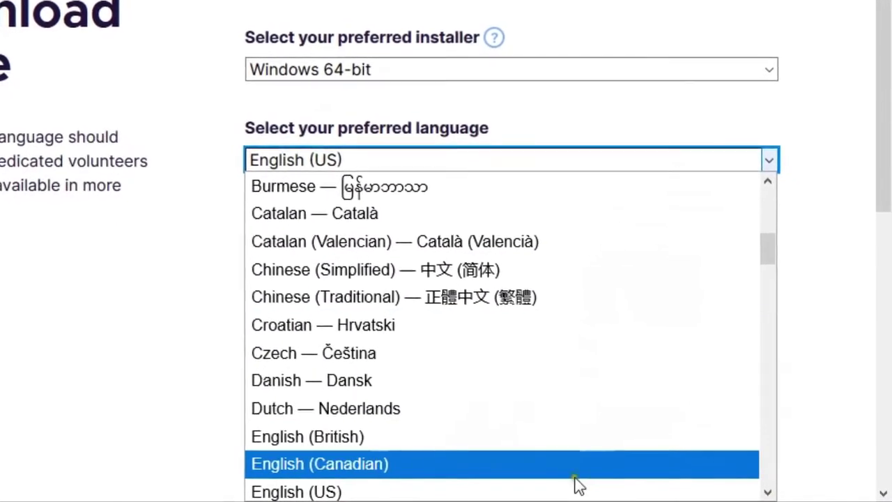
{"action": "scroll", "coordinate": [557, 456], "scroll_direction": "down", "scroll_amount": 8}
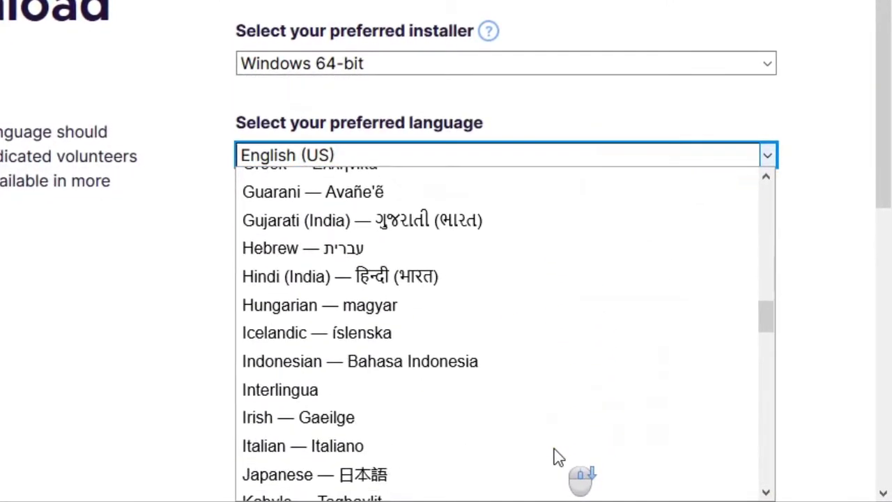
{"action": "scroll", "coordinate": [557, 455], "scroll_direction": "down", "scroll_amount": 15}
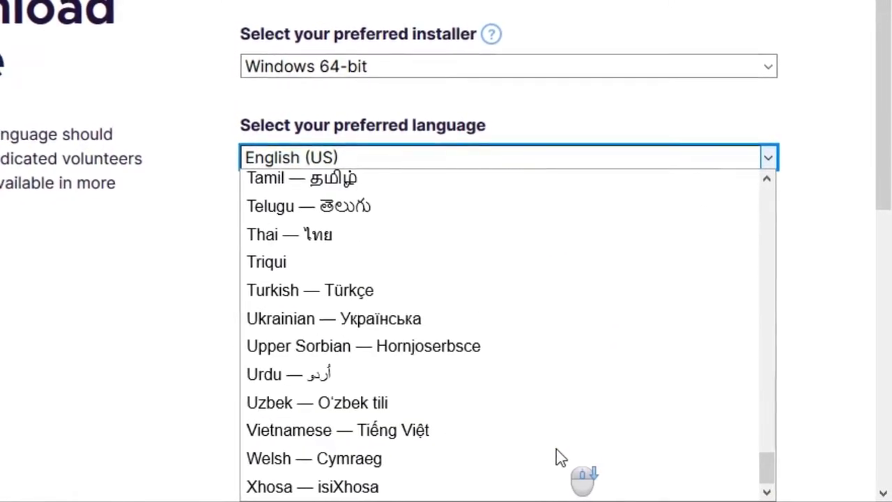
{"action": "scroll", "coordinate": [557, 456], "scroll_direction": "up", "scroll_amount": 20}
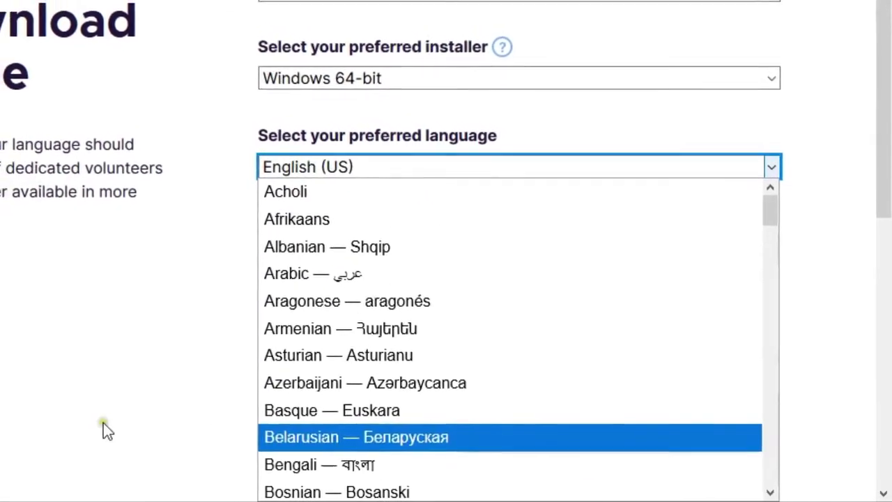
{"action": "left_click", "coordinate": [82, 421]}
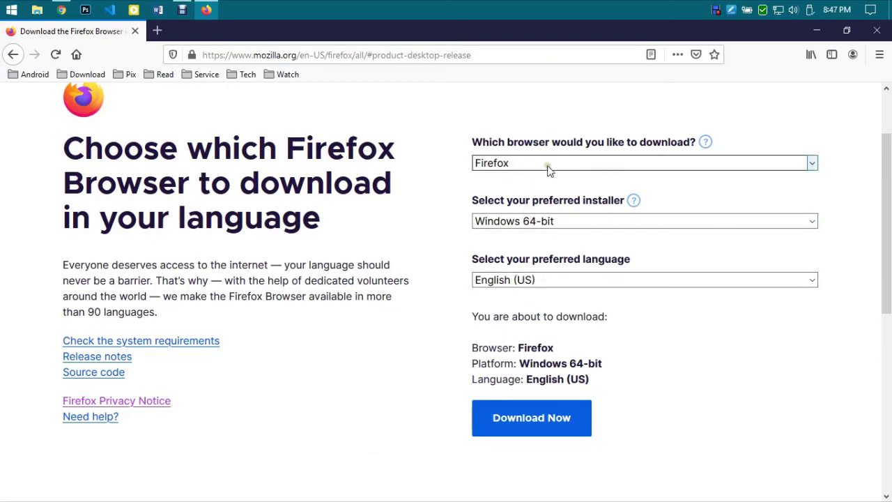
- Try the Firefox Beta download, cancel saving its installer, and set the browser choice back to Firefox
{"action": "left_click", "coordinate": [547, 167]}
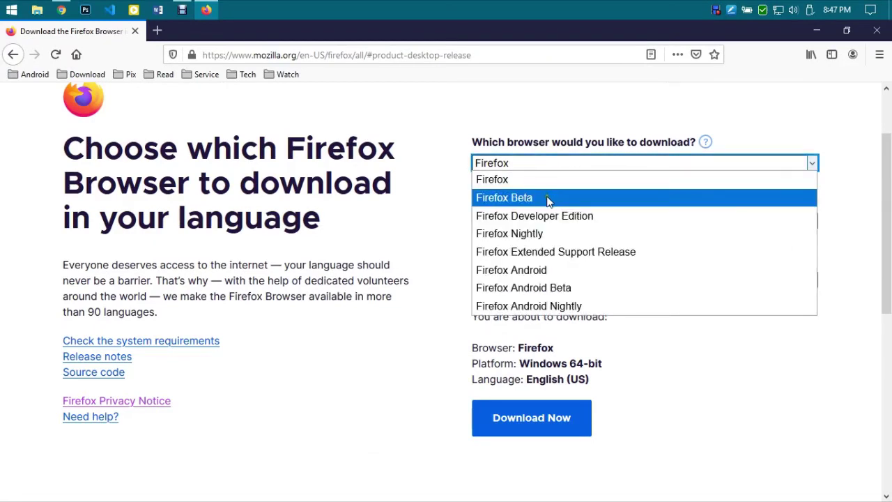
{"action": "left_click", "coordinate": [548, 199]}
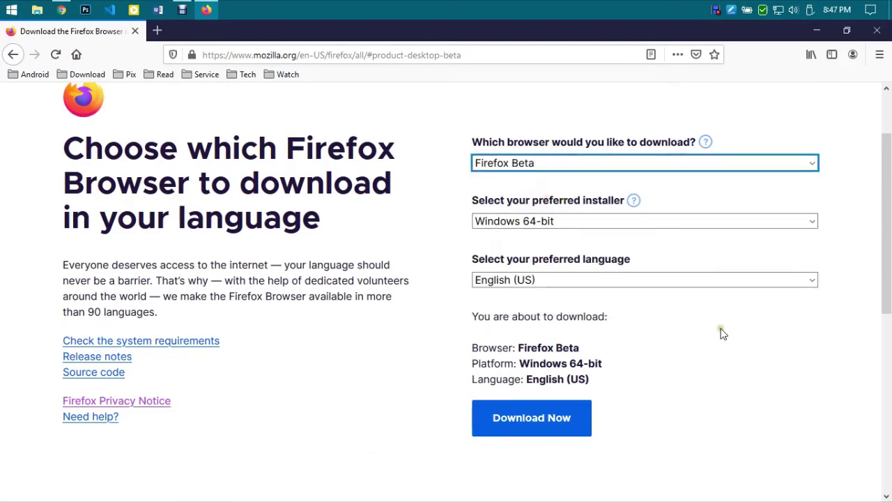
{"action": "left_click", "coordinate": [559, 420]}
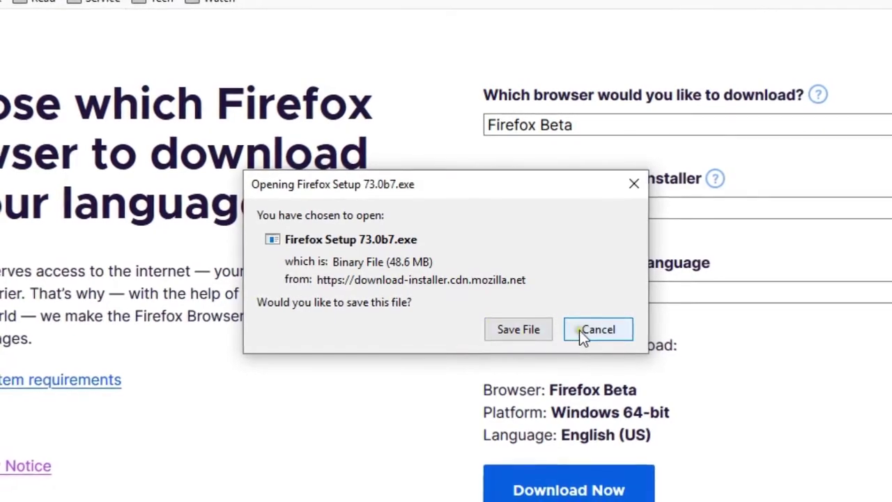
{"action": "left_click", "coordinate": [581, 329]}
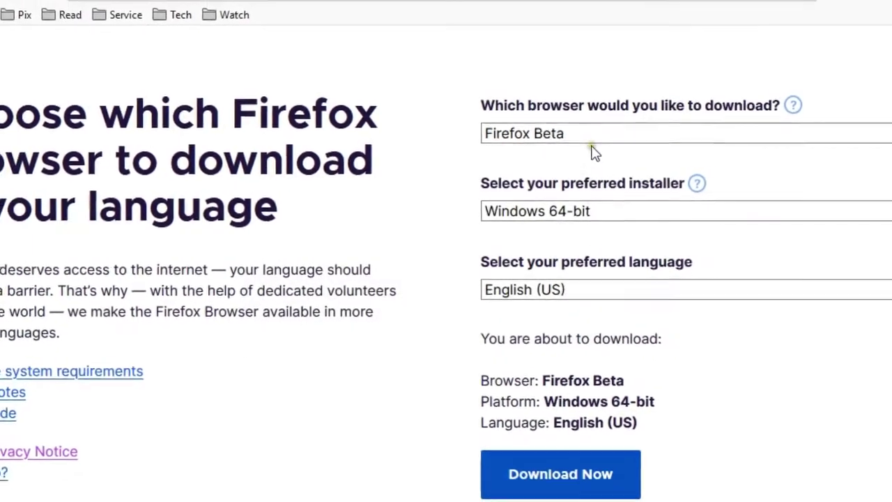
{"action": "left_click", "coordinate": [586, 139]}
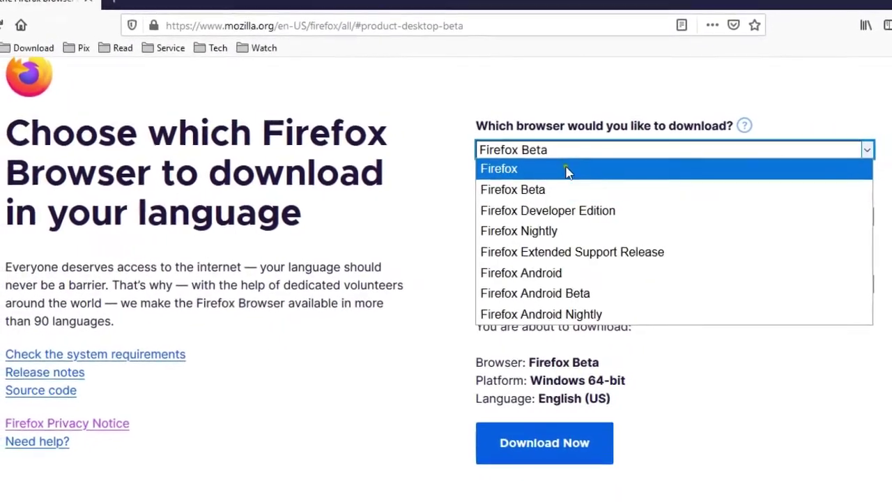
{"action": "left_click", "coordinate": [566, 169]}
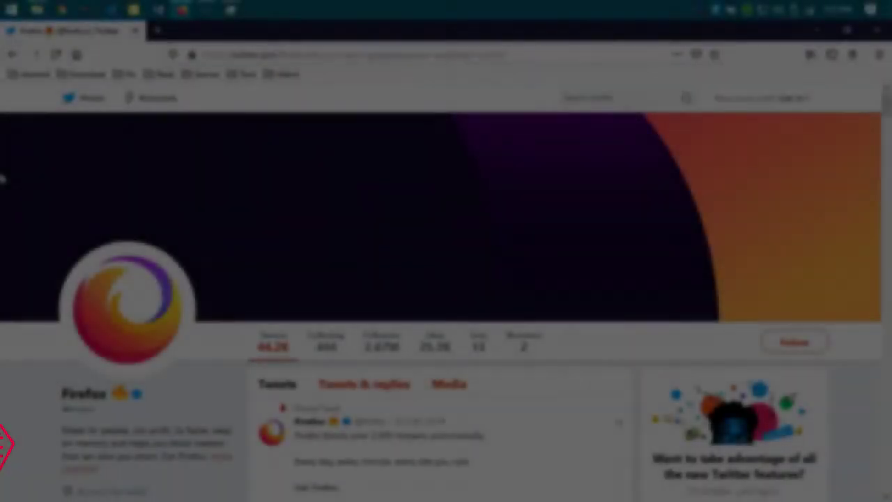
{"action": "scroll", "coordinate": [4, 178], "scroll_direction": "down", "scroll_amount": 5}
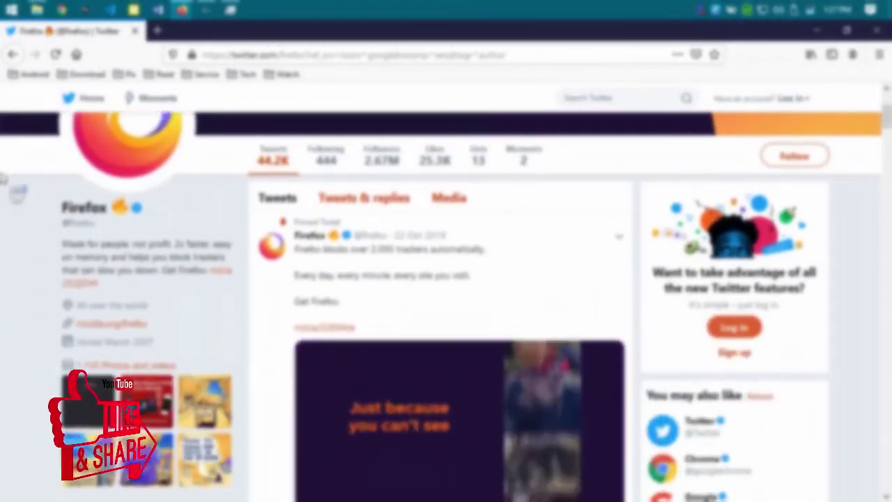
{"action": "scroll", "coordinate": [4, 178], "scroll_direction": "down", "scroll_amount": 1}
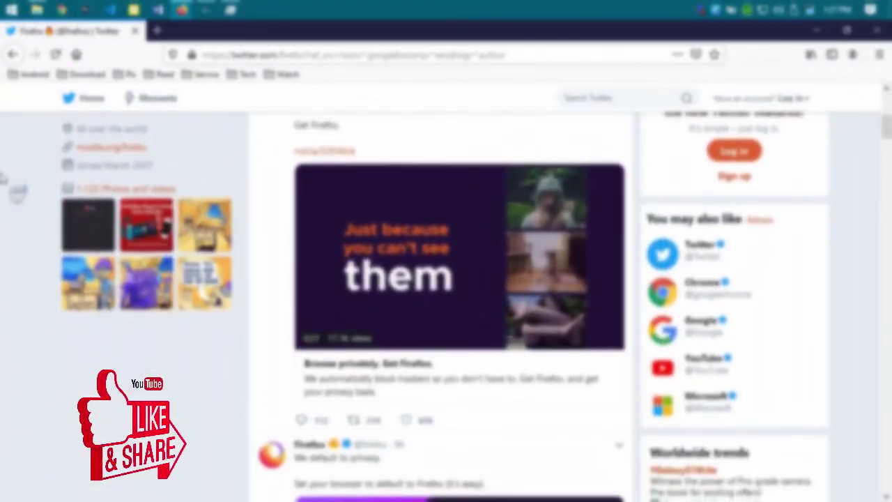
{"action": "scroll", "coordinate": [3, 178], "scroll_direction": "down", "scroll_amount": 4}
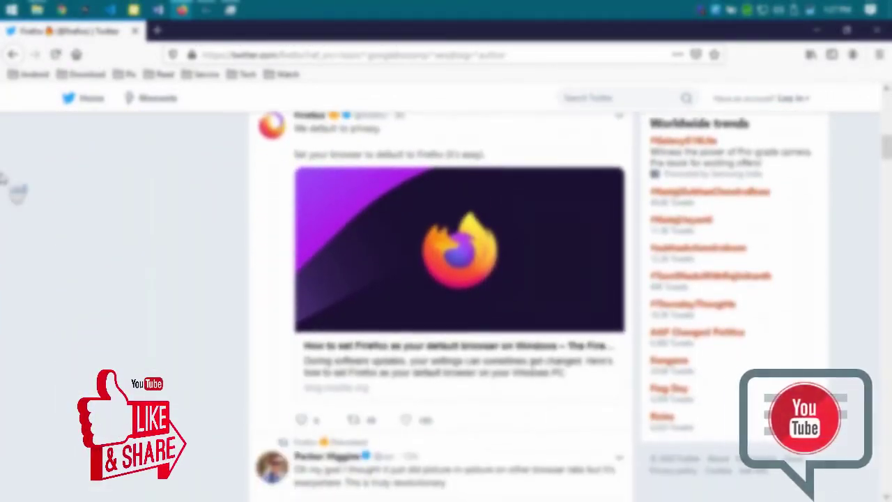
{"action": "scroll", "coordinate": [4, 178], "scroll_direction": "down", "scroll_amount": 4}
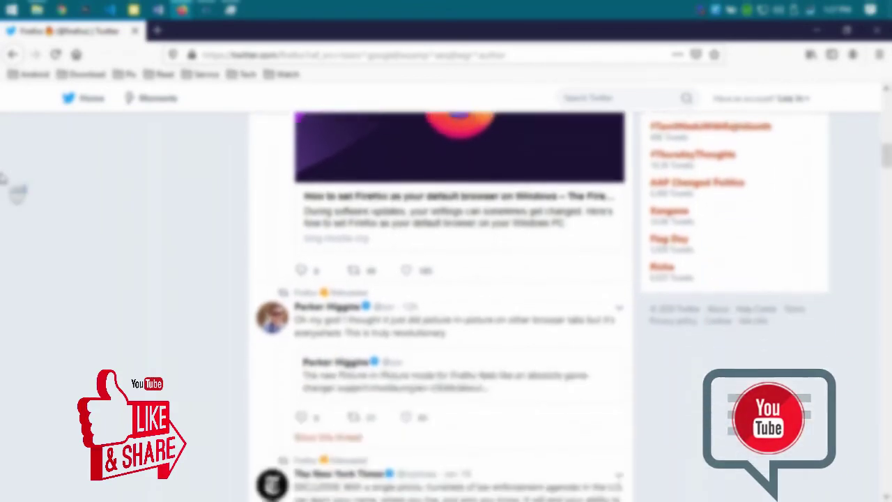
{"action": "scroll", "coordinate": [3, 178], "scroll_direction": "down", "scroll_amount": 7}
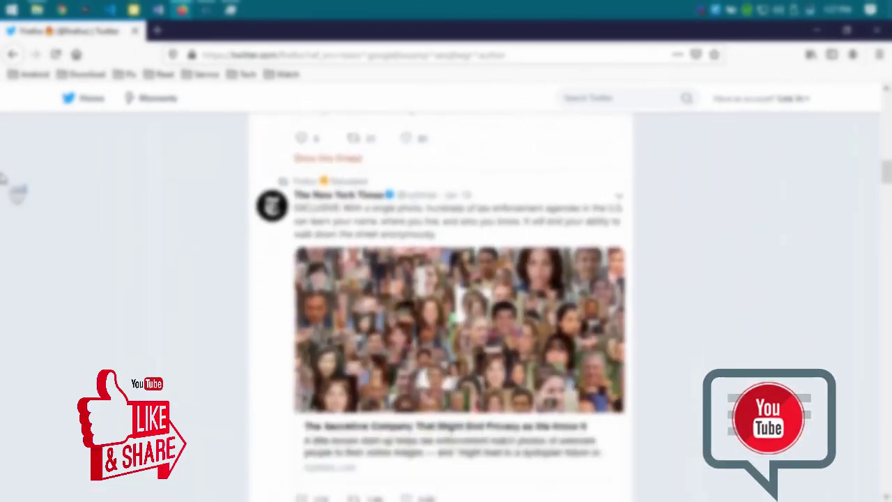